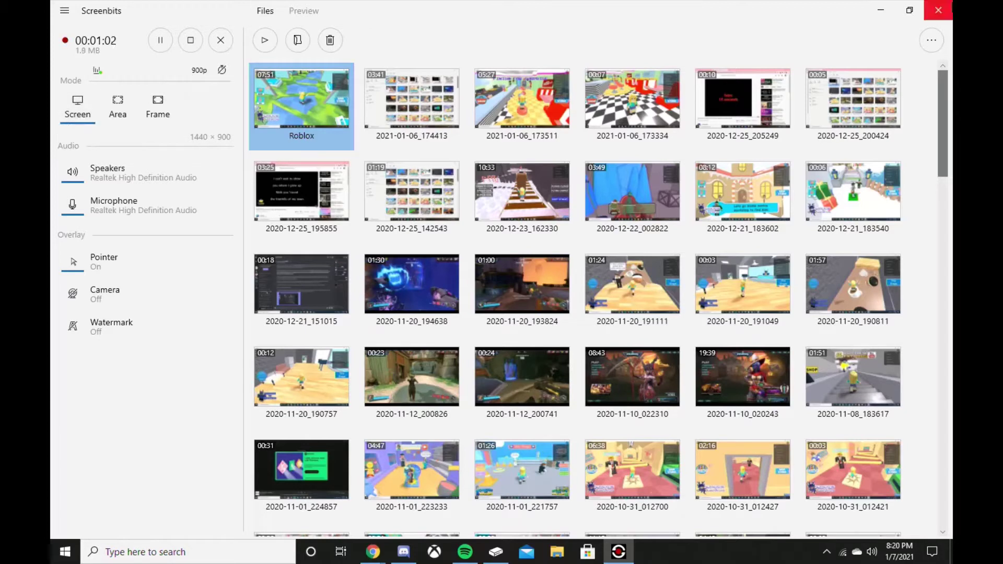
- Define a rectangular recording area of about 668 × 351 pixels on the desktop and reposition it
{"action": "left_click", "coordinate": [121, 104]}
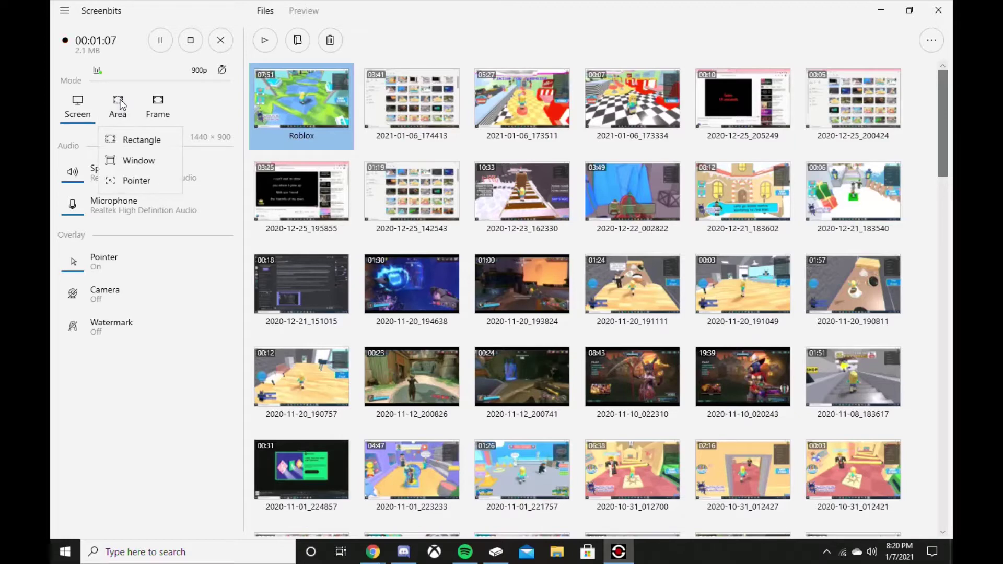
{"action": "left_click", "coordinate": [136, 140]}
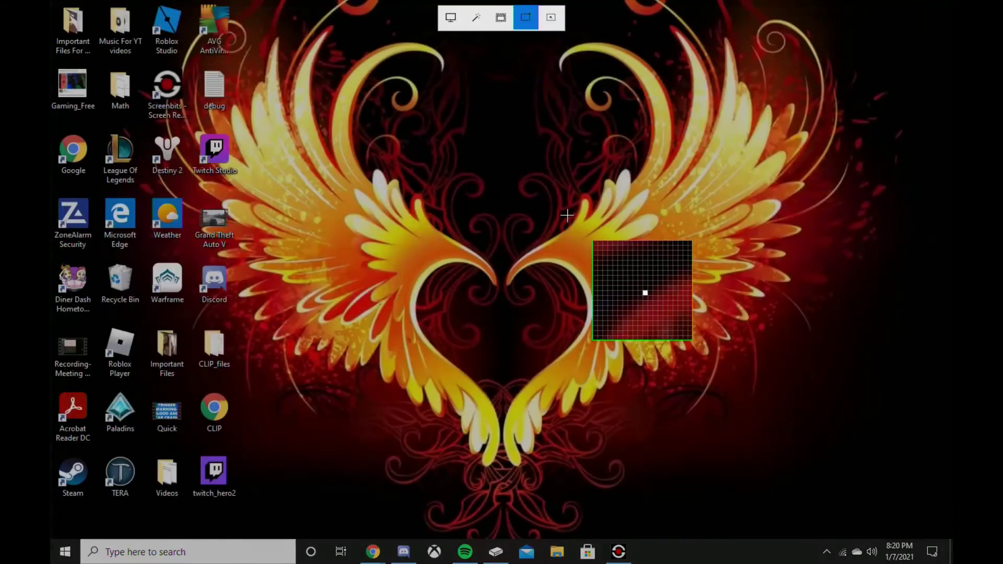
{"action": "left_click_drag", "start_coordinate": [454, 141], "coordinate": [873, 360]}
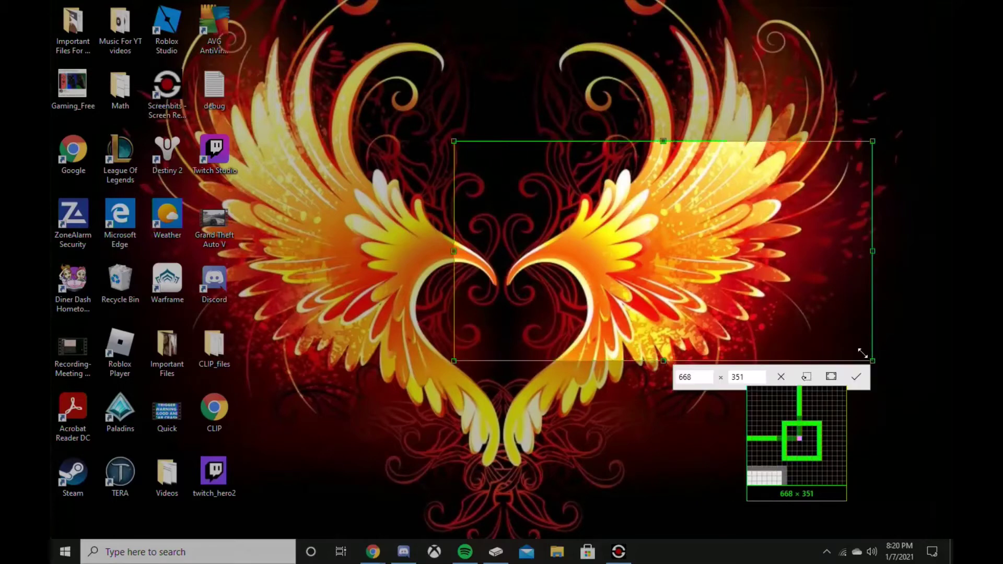
{"action": "left_click_drag", "start_coordinate": [790, 286], "coordinate": [748, 263]}
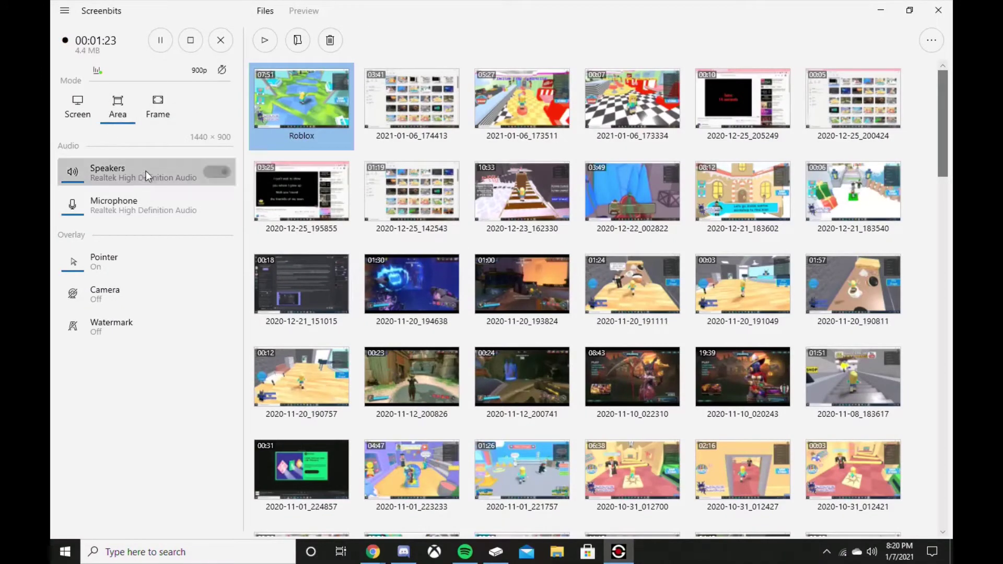
- Set the recording area to follow the pointer with a size of 720 × 450 pixels
{"action": "left_click", "coordinate": [120, 107]}
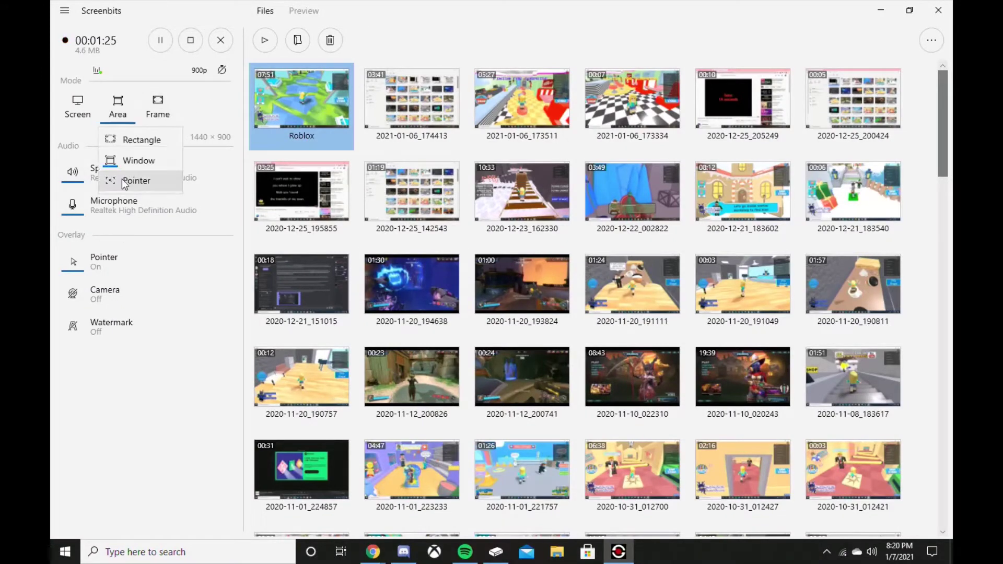
{"action": "left_click", "coordinate": [137, 180]}
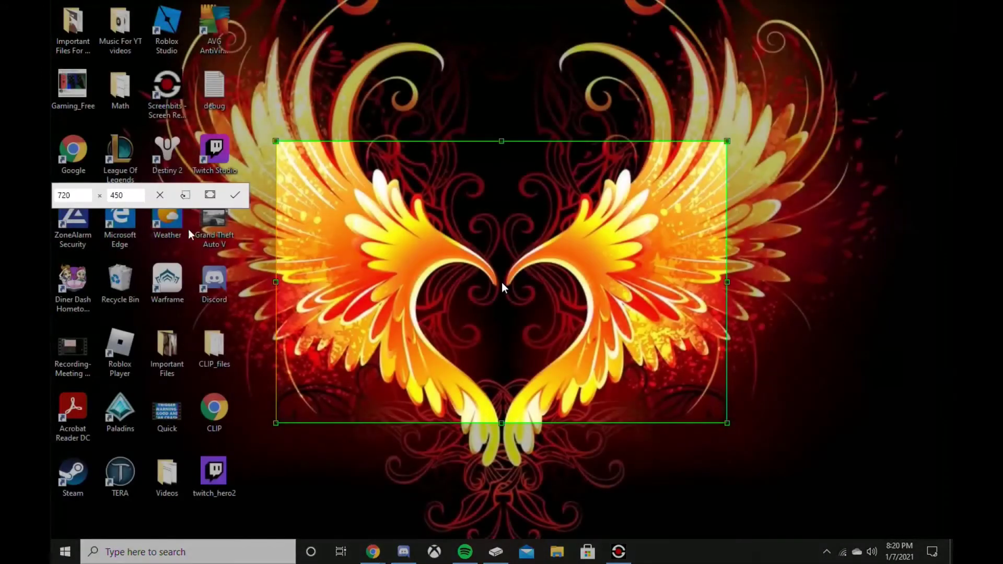
{"action": "left_click", "coordinate": [241, 197]}
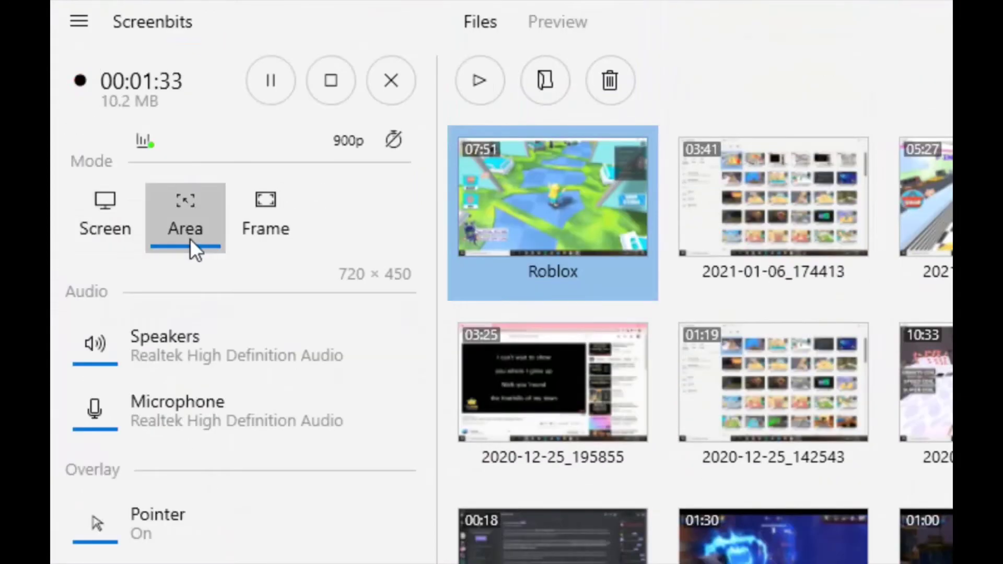
- Review the area recording options and switch the recording mode back to the full screen
{"action": "left_click", "coordinate": [190, 239]}
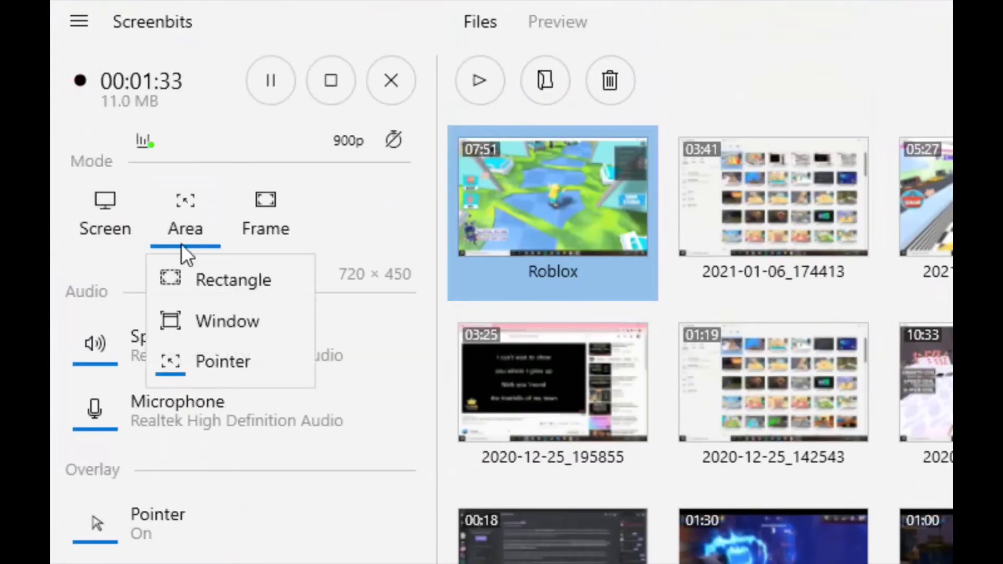
{"action": "left_click", "coordinate": [126, 228]}
{"action": "left_click", "coordinate": [157, 102]}
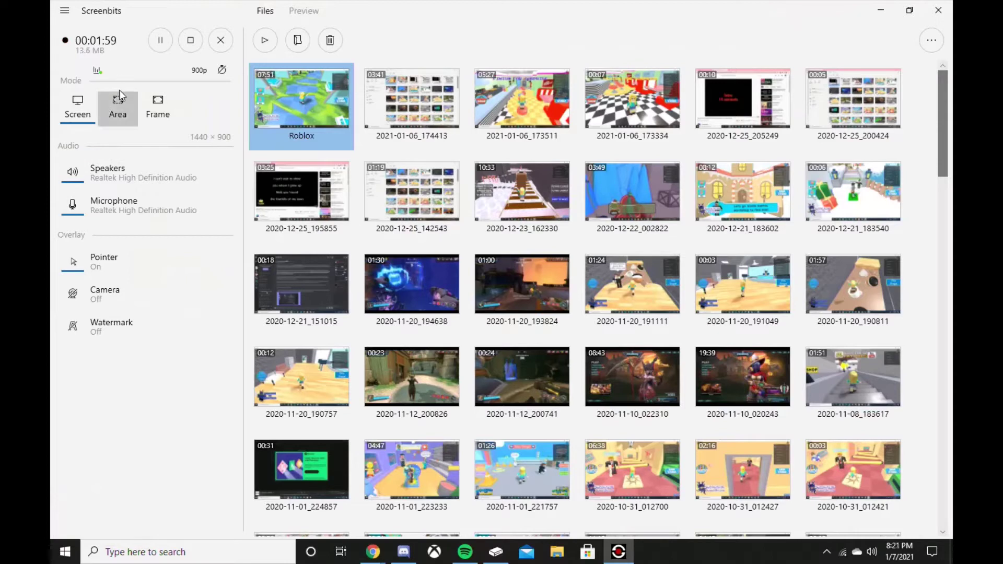
- Look at the output audio settings for the speakers and the input audio settings for the microphone
{"action": "left_click", "coordinate": [142, 182]}
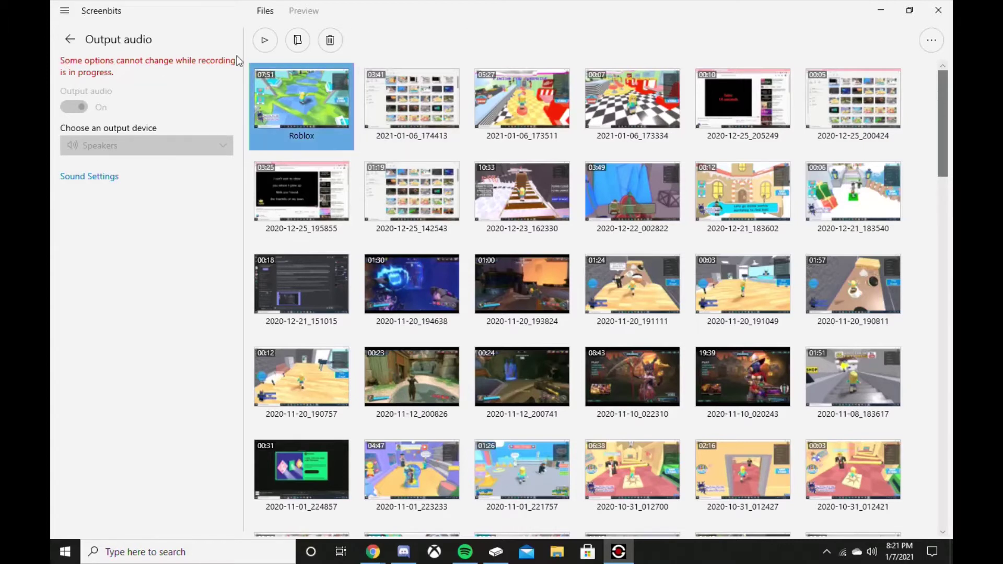
{"action": "left_click", "coordinate": [70, 39]}
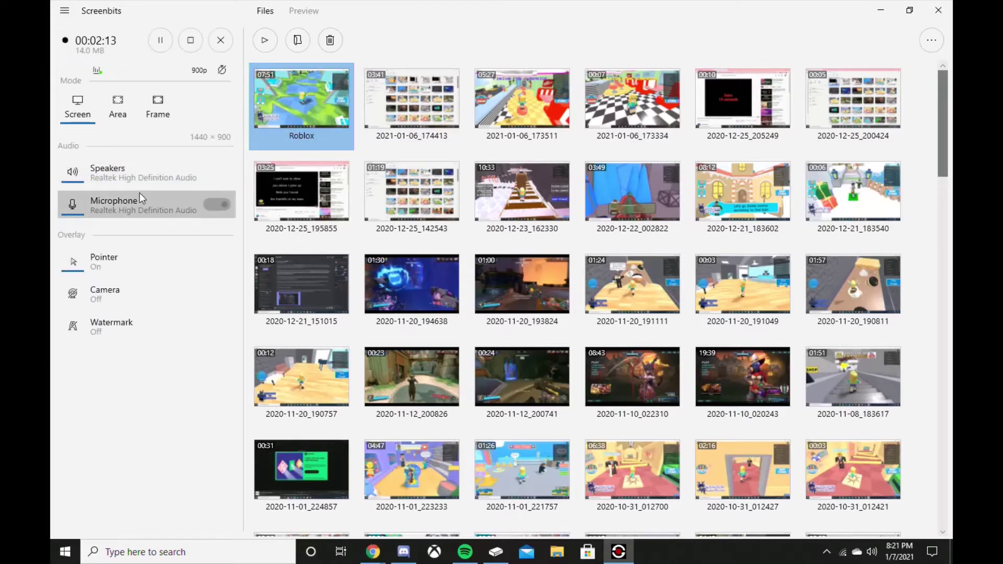
{"action": "left_click", "coordinate": [140, 193]}
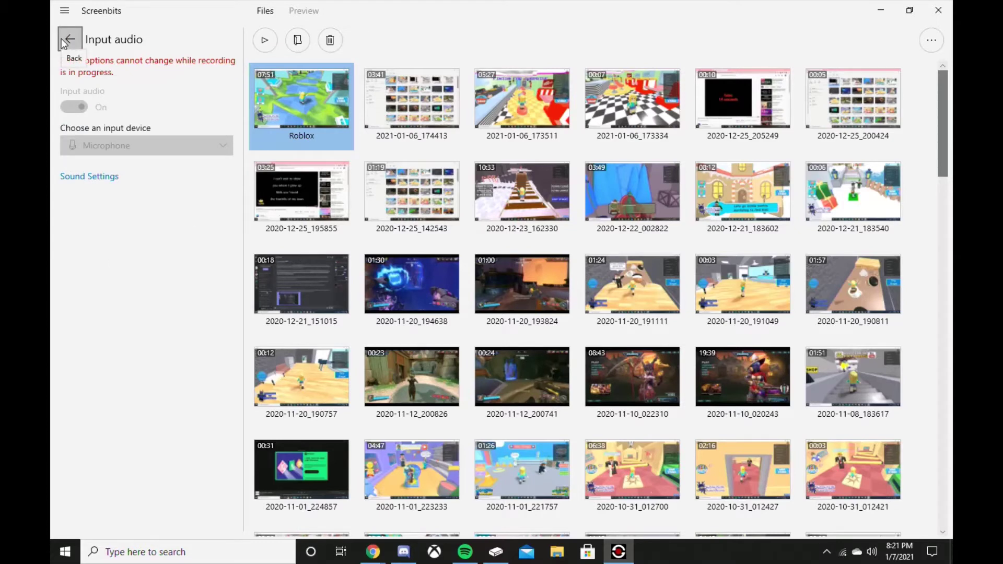
{"action": "left_click", "coordinate": [69, 39]}
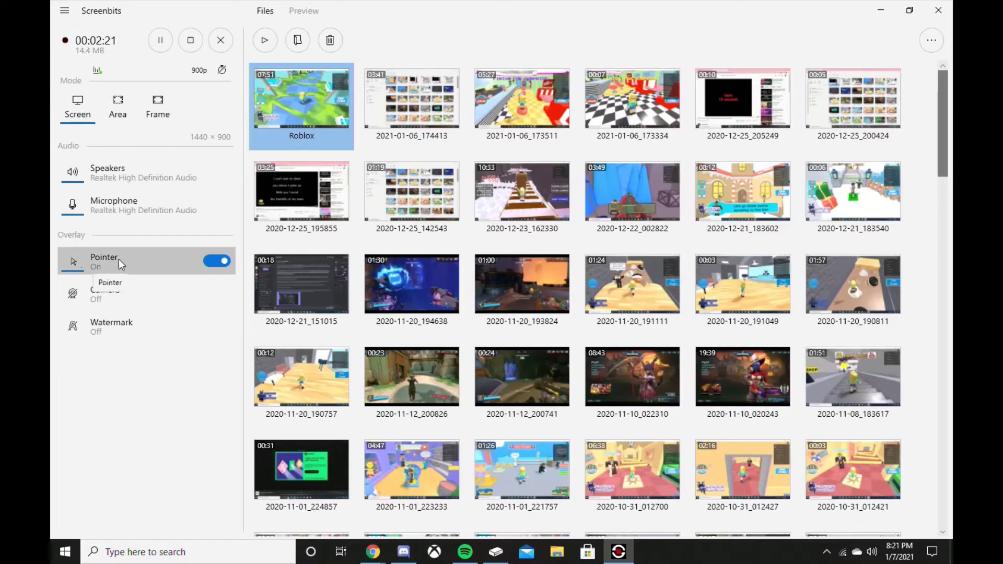
- Toggle the pointer overlay off and on again, and enable pointer highlighting
{"action": "left_click", "coordinate": [121, 260]}
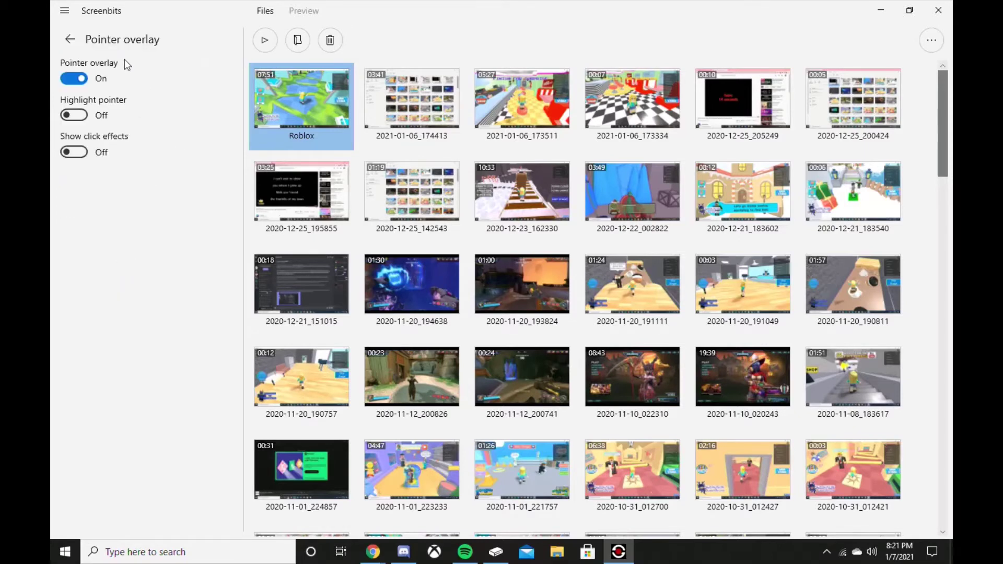
{"action": "left_click", "coordinate": [79, 78]}
{"action": "left_click", "coordinate": [73, 78]}
{"action": "left_click", "coordinate": [69, 116]}
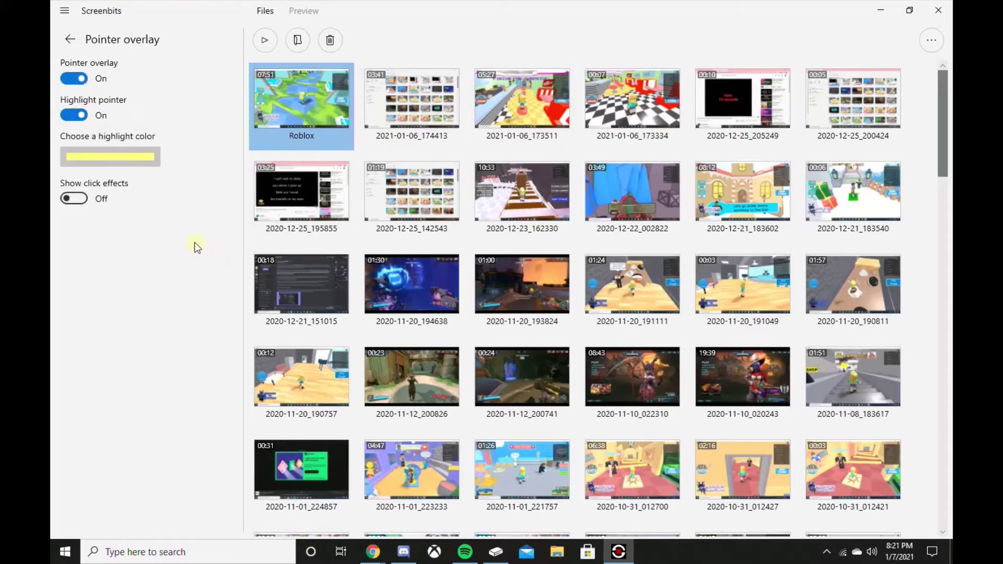
- Change the pointer highlight color to light magenta from the basic colors
{"action": "left_click", "coordinate": [140, 155]}
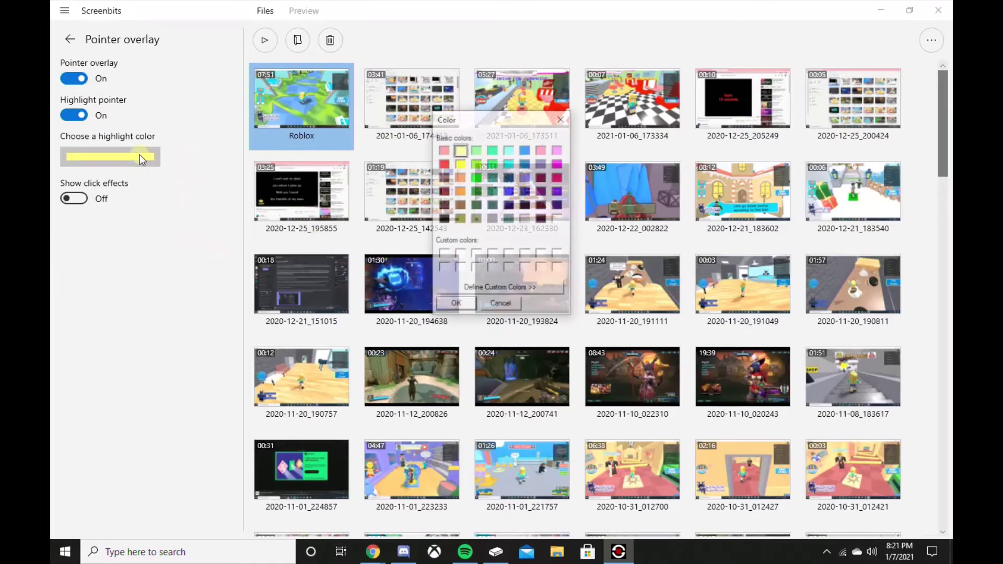
{"action": "left_click", "coordinate": [558, 152]}
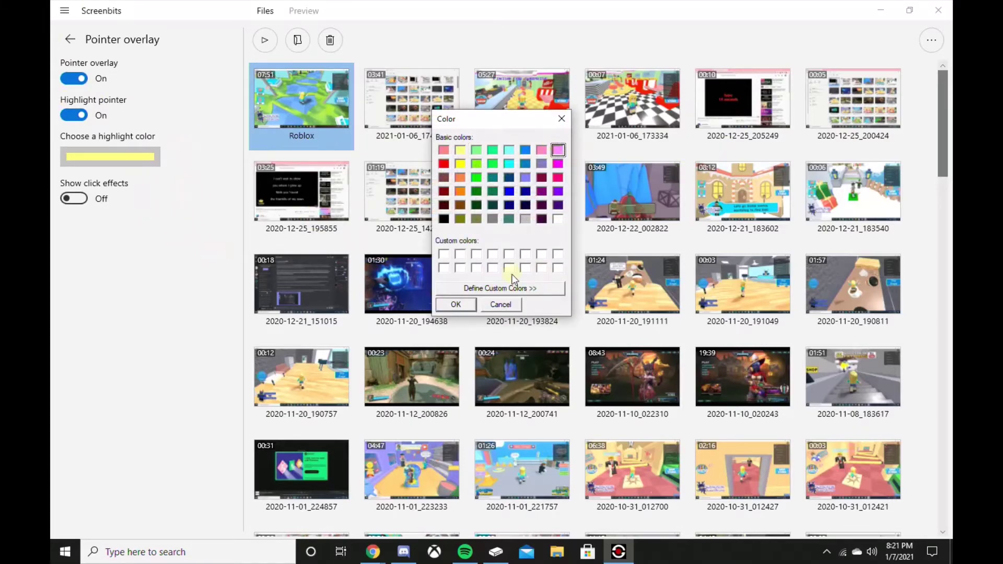
{"action": "left_click", "coordinate": [457, 304]}
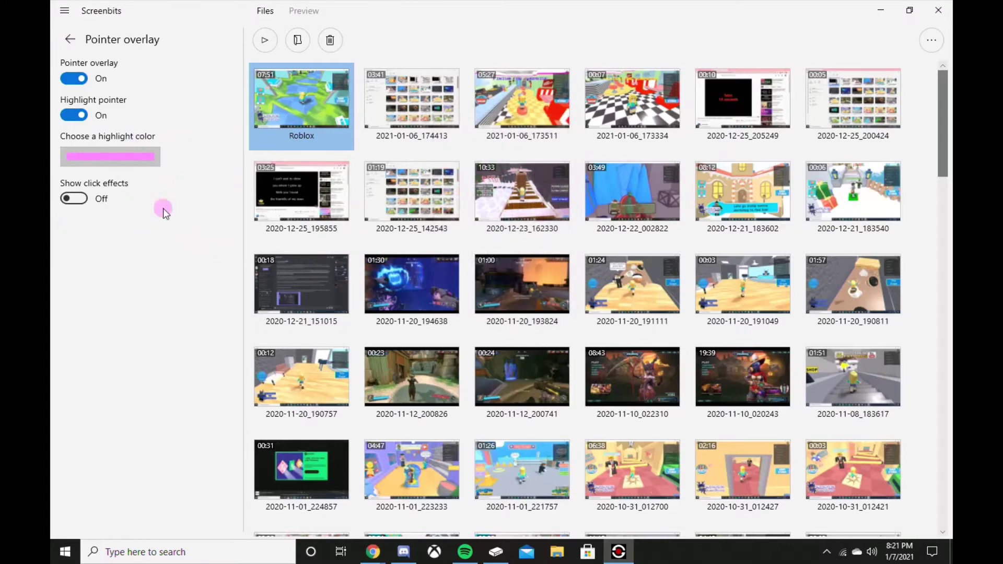
- Set the pointer highlight color to light yellow and disable pointer highlighting
{"action": "left_click", "coordinate": [134, 161]}
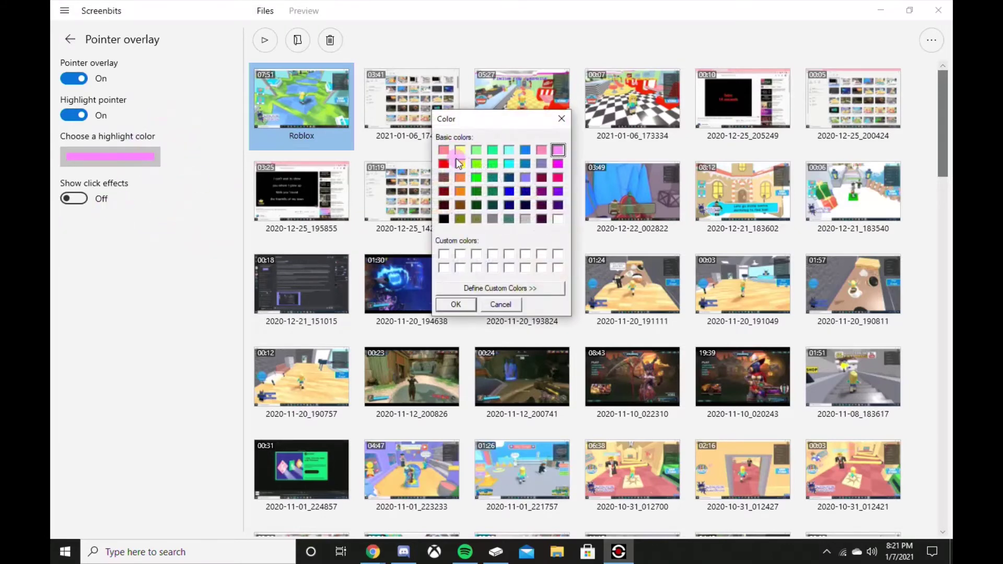
{"action": "left_click", "coordinate": [465, 155]}
{"action": "left_click", "coordinate": [460, 163]}
{"action": "left_click", "coordinate": [456, 304]}
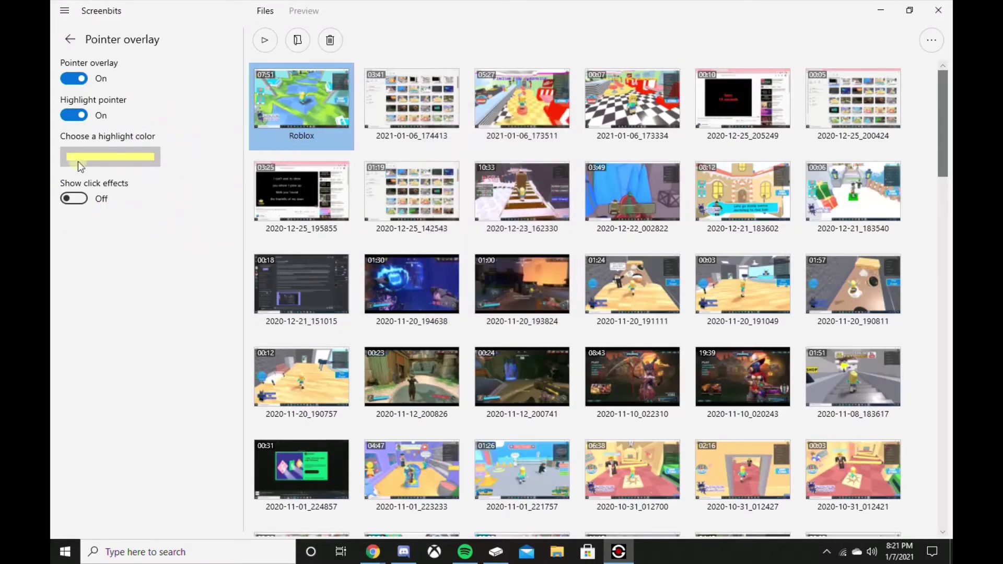
{"action": "left_click", "coordinate": [84, 116]}
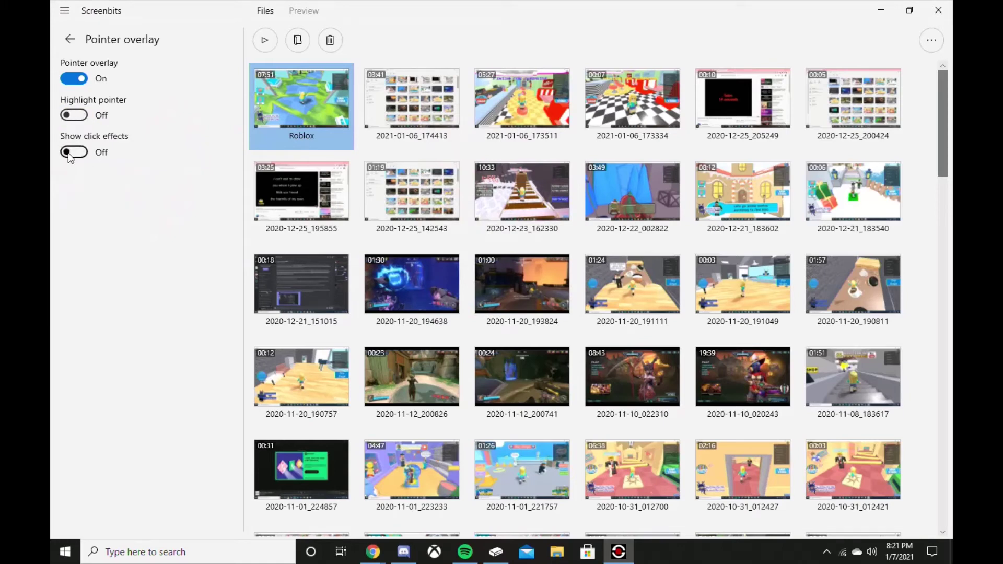
- Enable click effects for the pointer and test the left-click and right-click effects on an empty area
{"action": "left_click", "coordinate": [68, 153]}
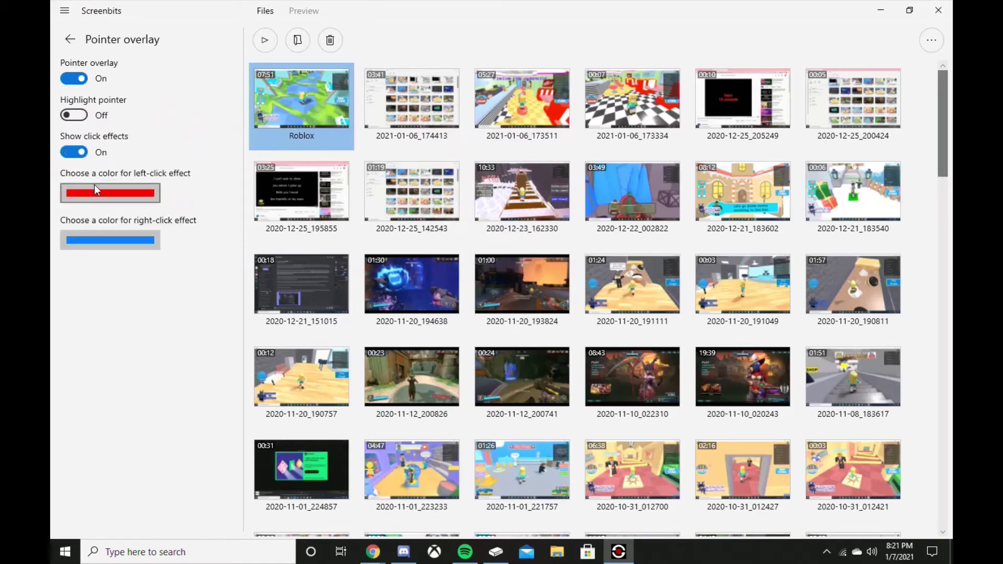
{"action": "left_click", "coordinate": [142, 272]}
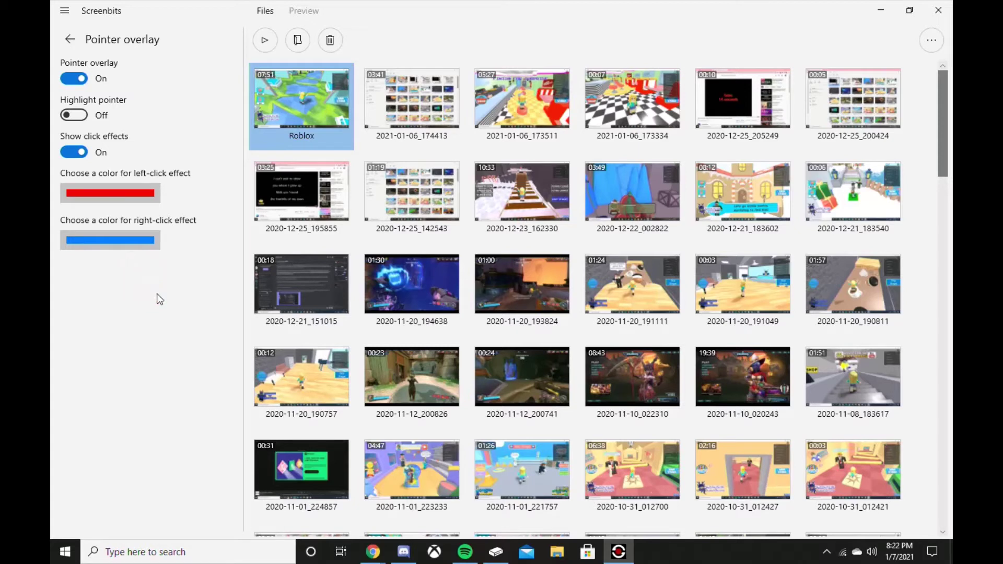
{"action": "right_click", "coordinate": [158, 293]}
- Confirm blue as the right-click effect color, turn click effects off and leave the pointer overlay settings
{"action": "left_click", "coordinate": [127, 236]}
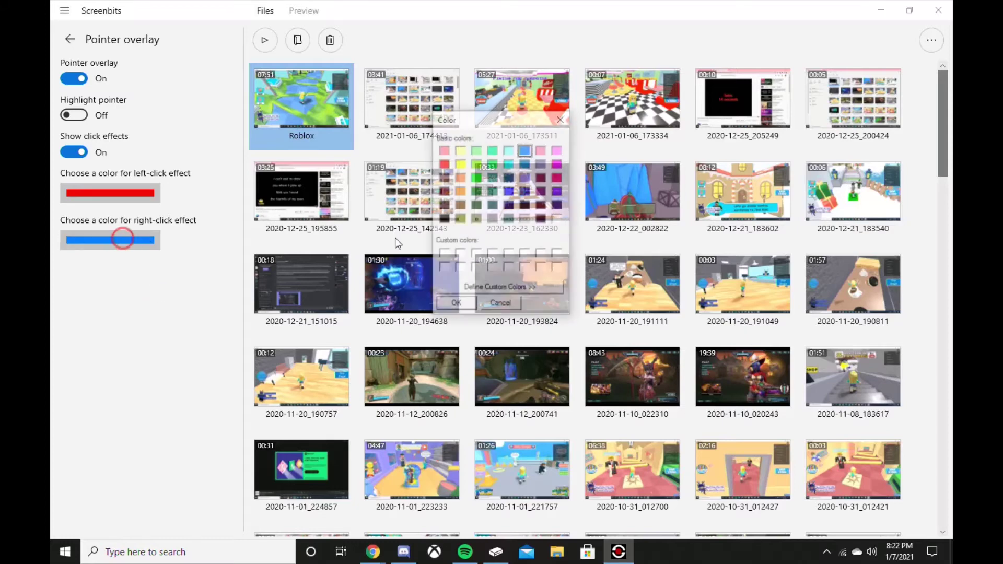
{"action": "left_click", "coordinate": [458, 304]}
{"action": "left_click", "coordinate": [129, 246]}
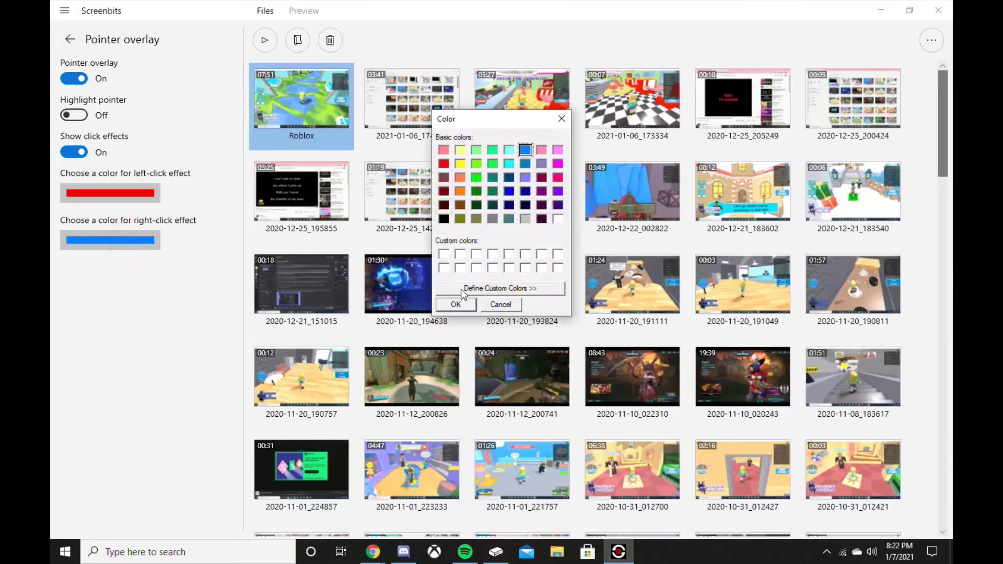
{"action": "left_click", "coordinate": [458, 305]}
{"action": "left_click", "coordinate": [73, 152]}
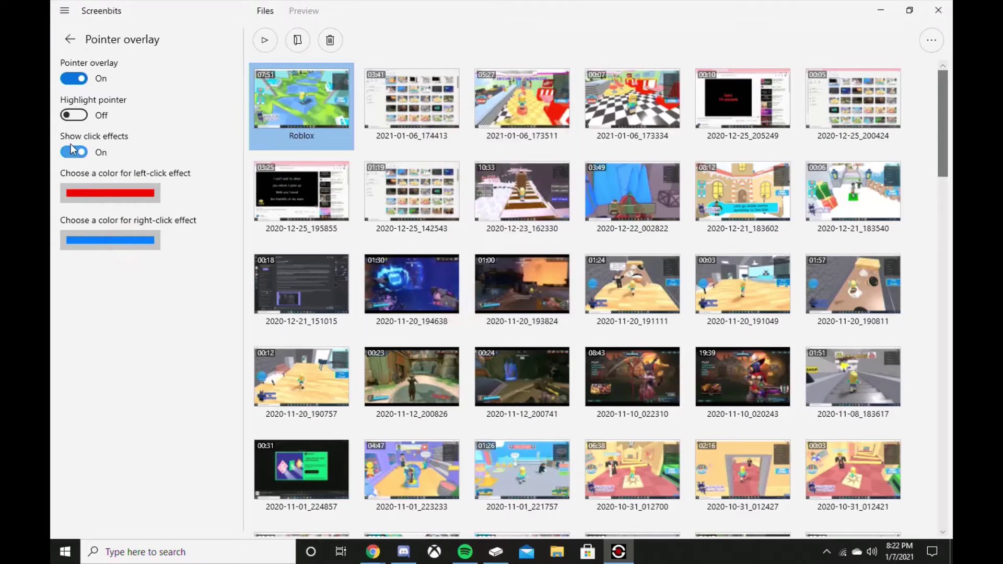
{"action": "left_click", "coordinate": [74, 44]}
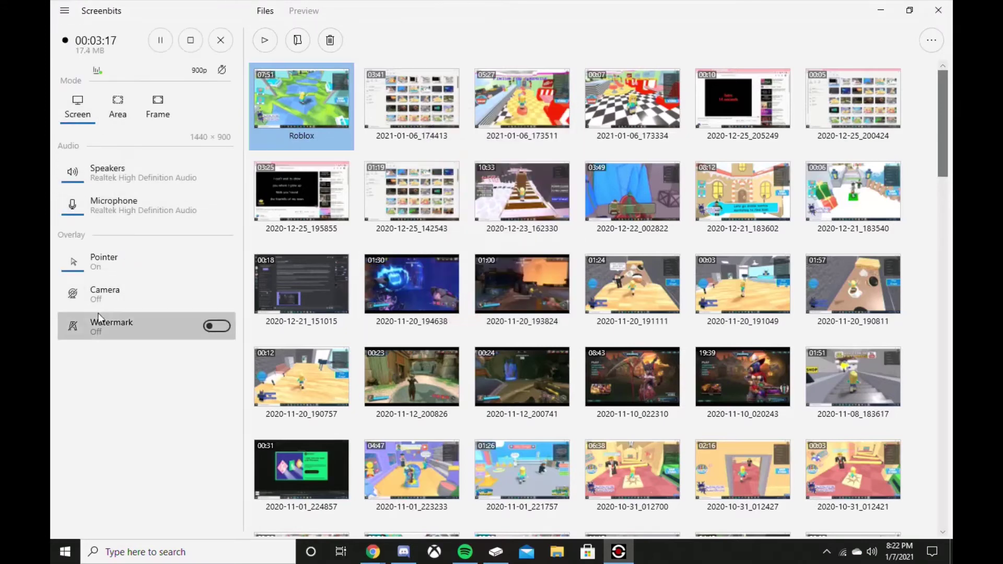
- Enable the camera overlay and, after trying several other positions, place it at the middle right of the recorded screen
{"action": "left_click", "coordinate": [112, 303]}
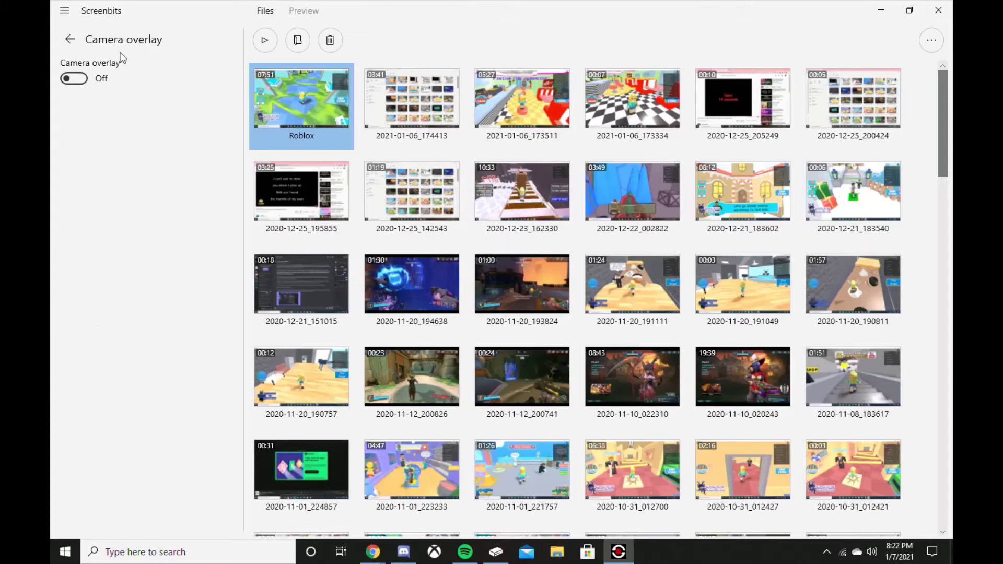
{"action": "left_click", "coordinate": [79, 81]}
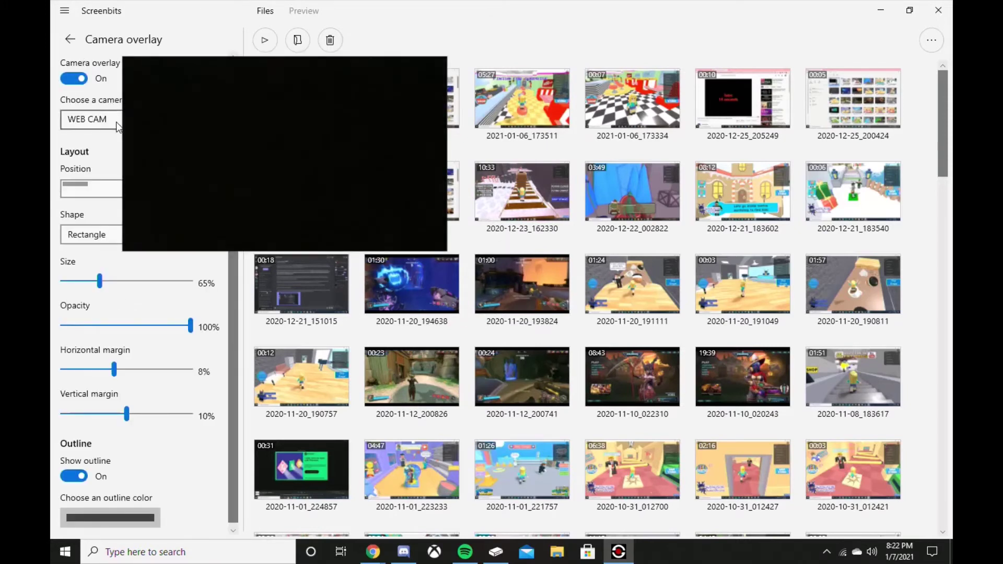
{"action": "left_click", "coordinate": [103, 189]}
{"action": "left_click", "coordinate": [116, 195]}
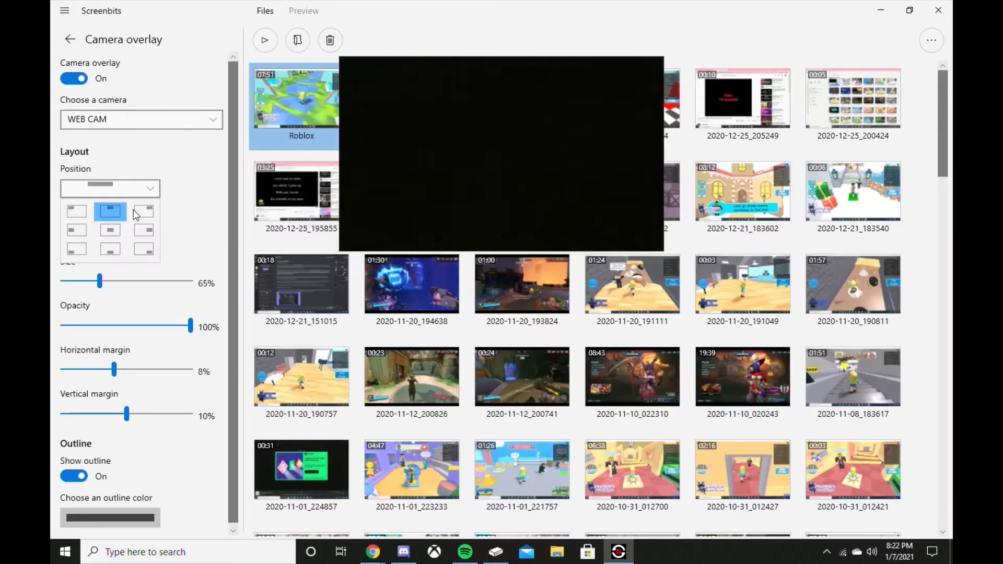
{"action": "left_click", "coordinate": [133, 209]}
{"action": "left_click", "coordinate": [104, 189]}
{"action": "left_click", "coordinate": [84, 221]}
{"action": "left_click", "coordinate": [94, 189]}
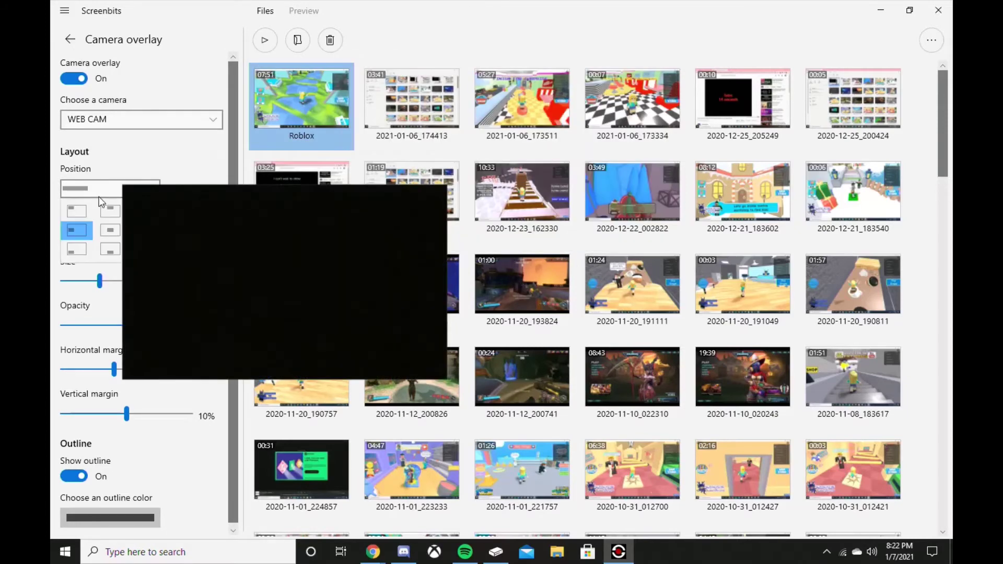
{"action": "left_click", "coordinate": [145, 227]}
- Set the camera overlay's size to 81%, opacity to 100%, horizontal margin to 8% and vertical margin to 10%
{"action": "mouse_move", "coordinate": [100, 281]}
{"action": "left_mouse_down"}
{"action": "mouse_move", "coordinate": [148, 280]}
{"action": "mouse_move", "coordinate": [111, 281]}
{"action": "left_mouse_up"}
{"action": "left_click_drag", "start_coordinate": [124, 321], "coordinate": [247, 328]}
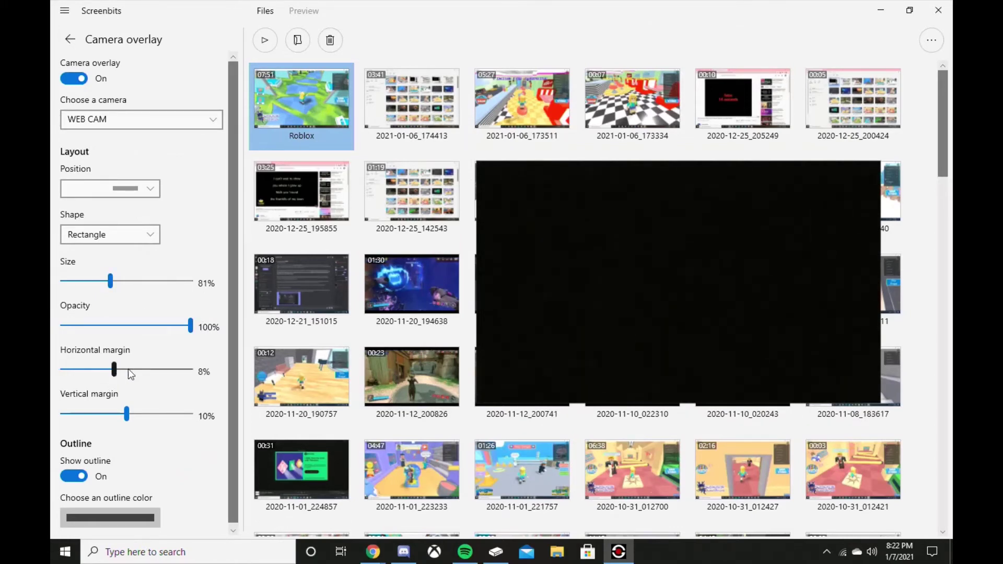
{"action": "mouse_move", "coordinate": [130, 374]}
{"action": "left_mouse_down"}
{"action": "mouse_move", "coordinate": [199, 370]}
{"action": "mouse_move", "coordinate": [90, 365]}
{"action": "mouse_move", "coordinate": [114, 369]}
{"action": "left_mouse_up"}
{"action": "mouse_move", "coordinate": [128, 420]}
{"action": "left_mouse_down"}
{"action": "mouse_move", "coordinate": [143, 414]}
{"action": "mouse_move", "coordinate": [127, 414]}
{"action": "left_mouse_up"}
- Set the camera overlay's outline color to magenta
{"action": "scroll", "coordinate": [110, 360], "scroll_direction": "down", "scroll_amount": 1}
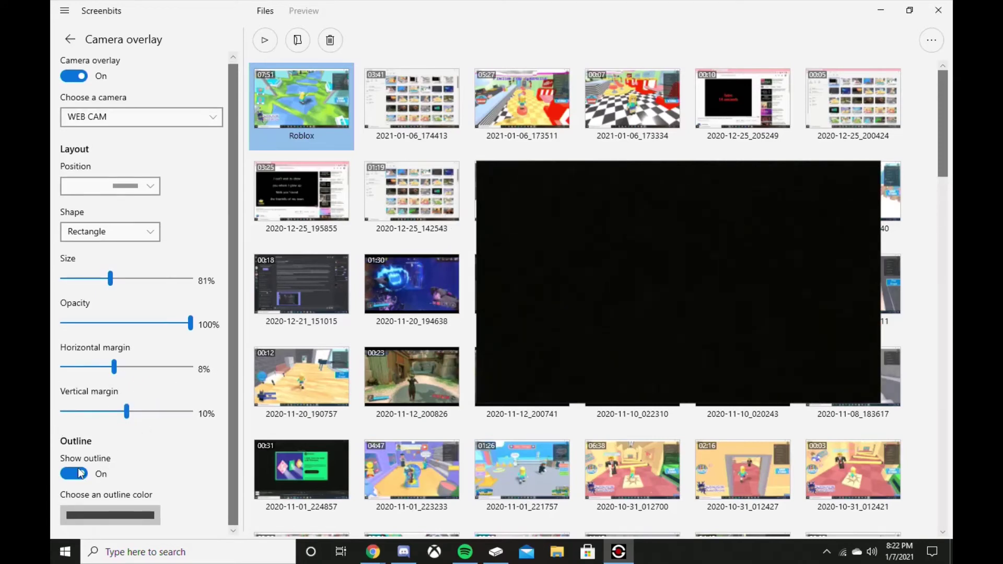
{"action": "left_click", "coordinate": [93, 517]}
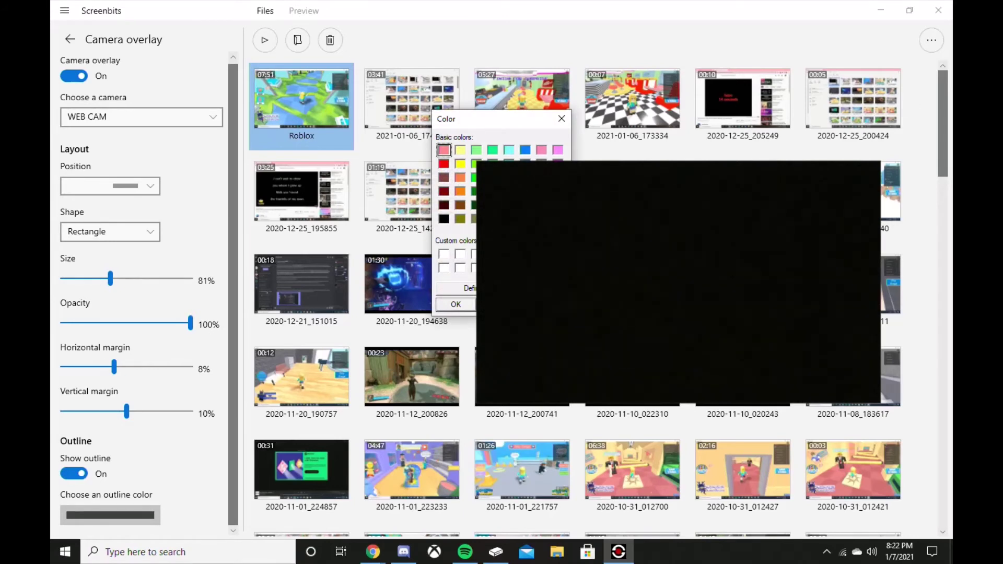
{"action": "left_click", "coordinate": [557, 160]}
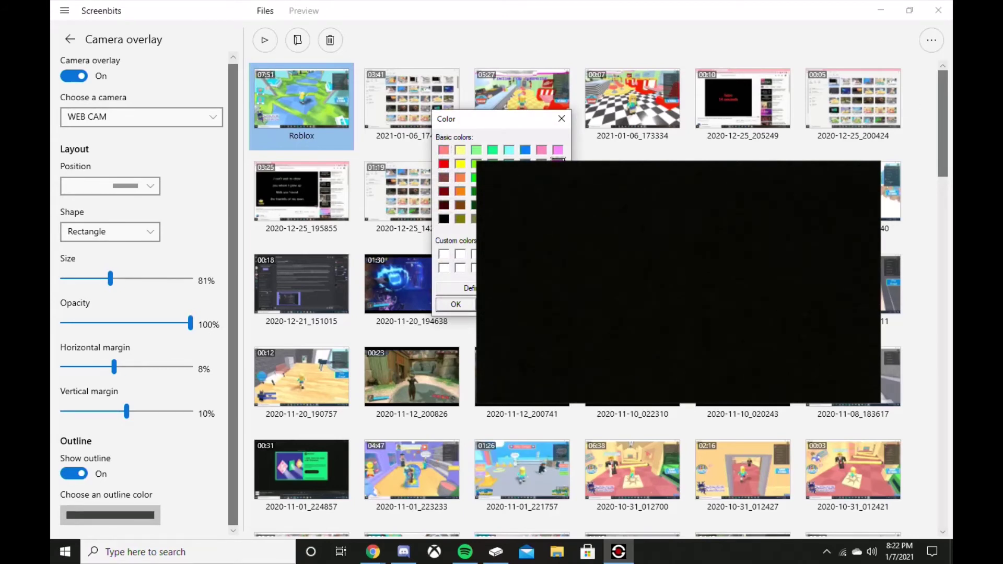
{"action": "left_click", "coordinate": [456, 304]}
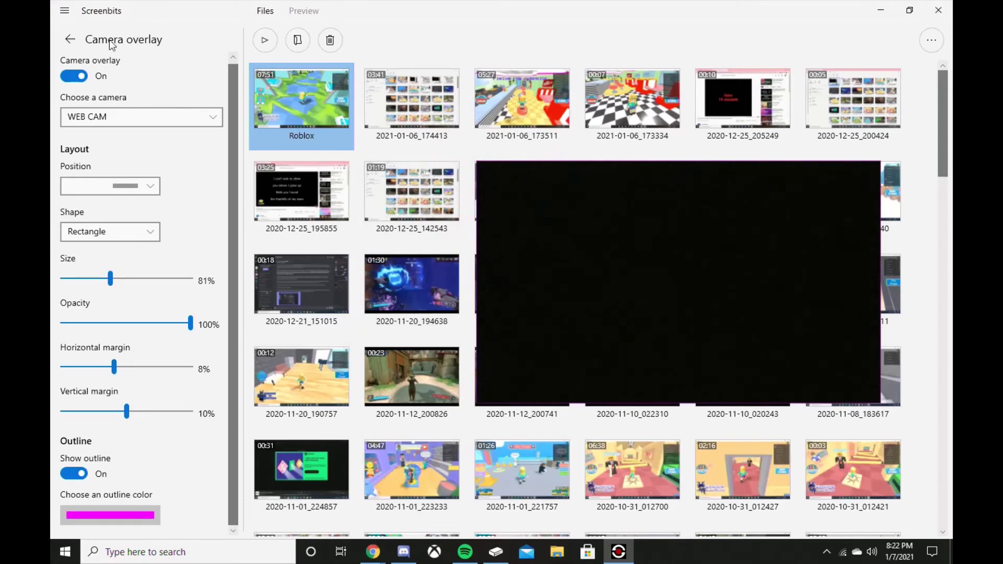
- Change the camera overlay's outline color to black
{"action": "left_click", "coordinate": [121, 514]}
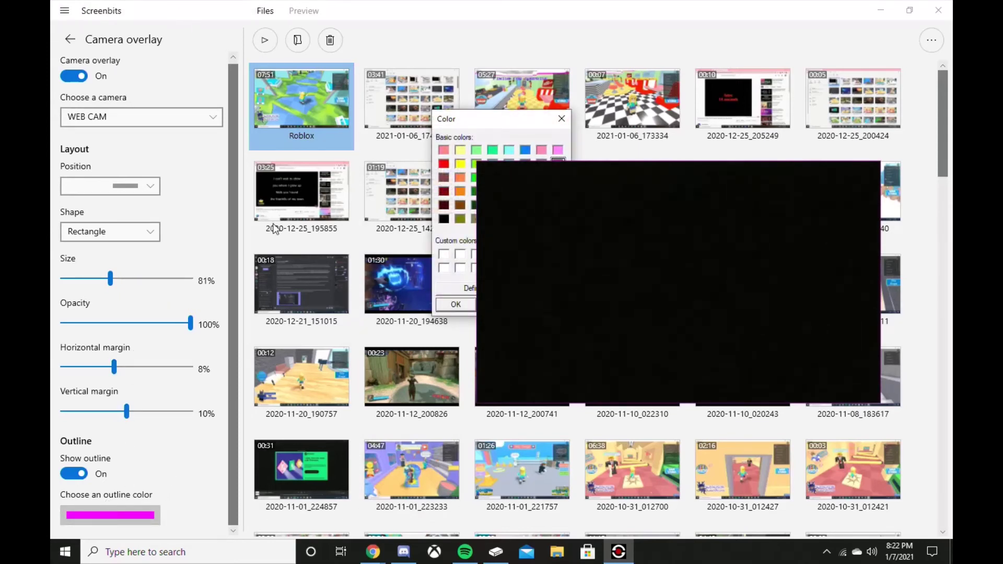
{"action": "left_click", "coordinate": [443, 219]}
{"action": "left_click", "coordinate": [456, 304]}
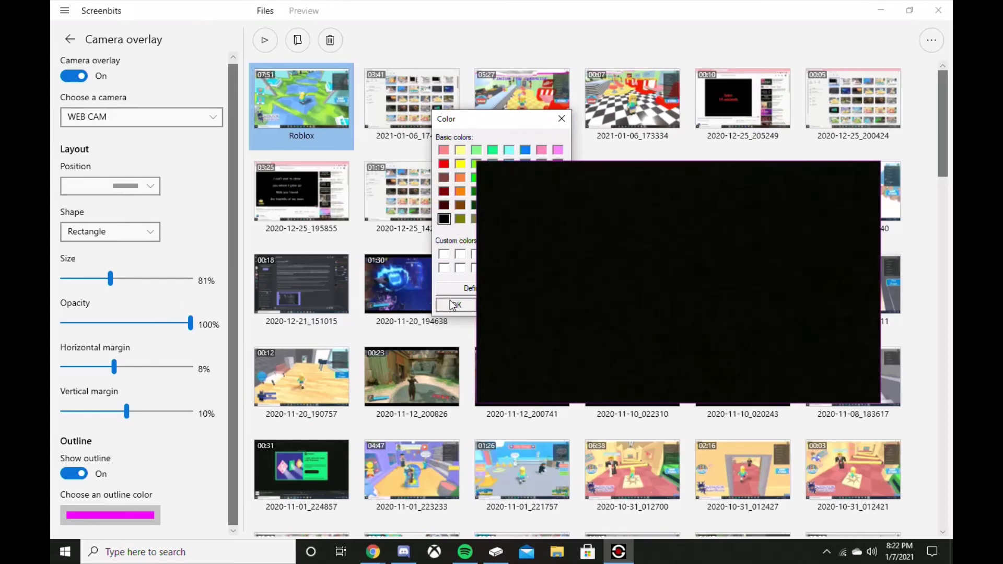
- Turn off the camera overlay and its outline, and return to the main recording options
{"action": "left_click", "coordinate": [73, 474]}
{"action": "left_click", "coordinate": [73, 77]}
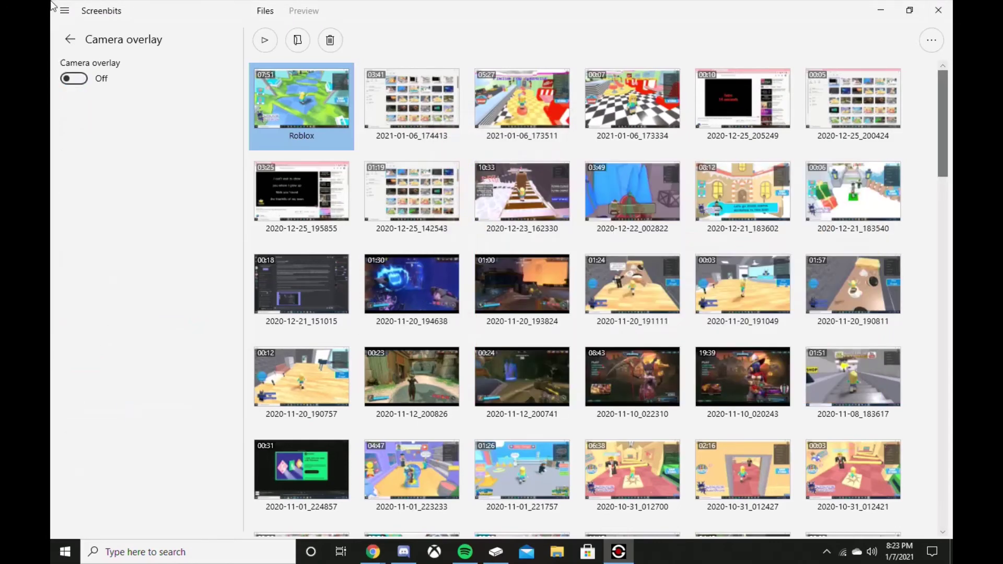
{"action": "left_click", "coordinate": [69, 39]}
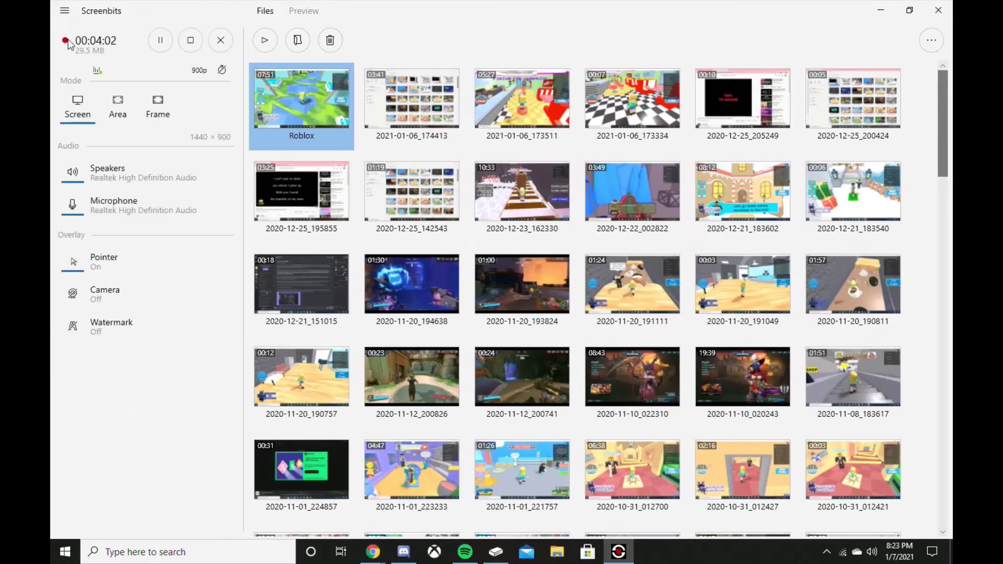
- Enable the image watermark overlay and, after trying the upper right, upper left and center positions, place it at the lower right of the recorded screen
{"action": "left_click", "coordinate": [134, 322]}
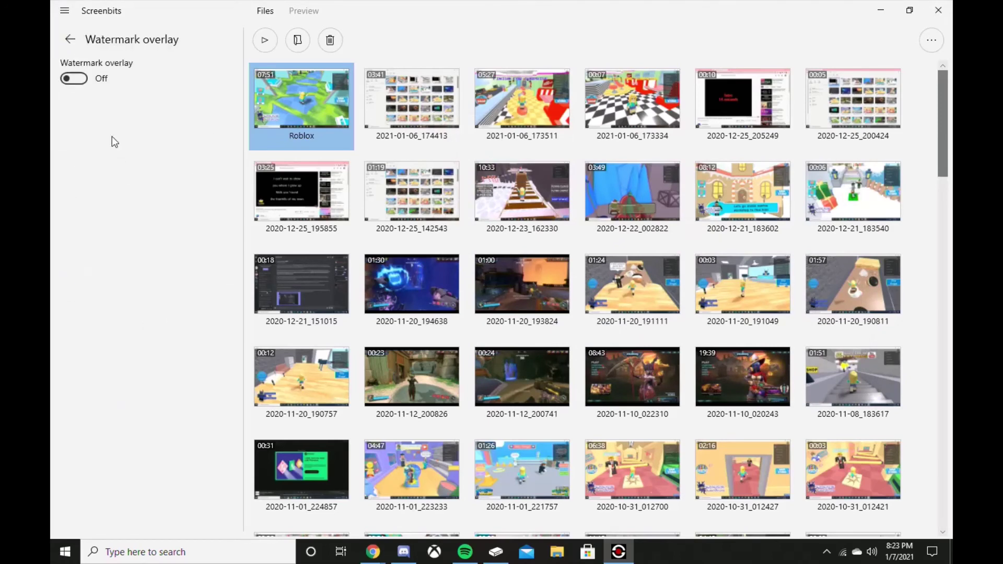
{"action": "left_click", "coordinate": [81, 84]}
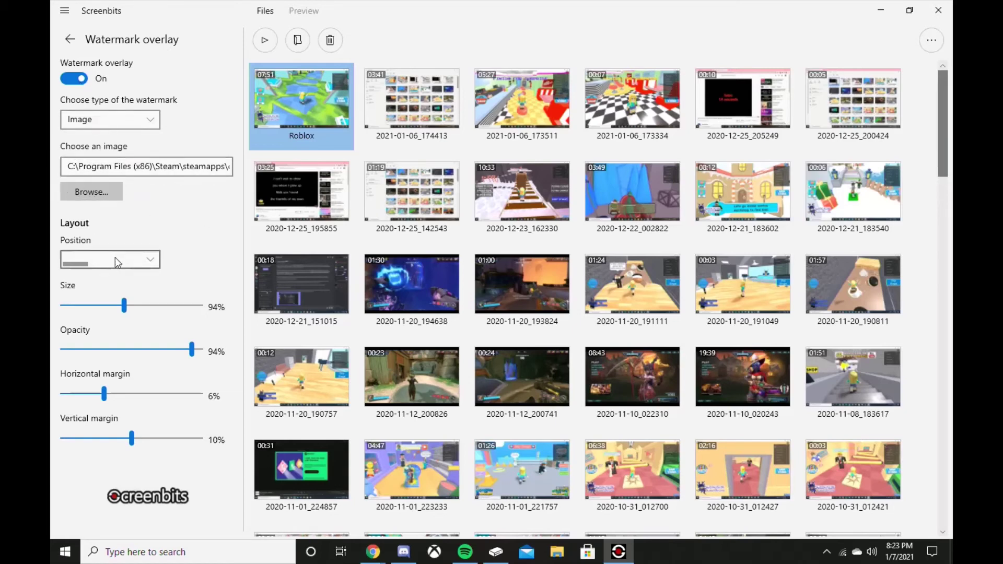
{"action": "left_click", "coordinate": [130, 263]}
{"action": "left_click", "coordinate": [144, 282]}
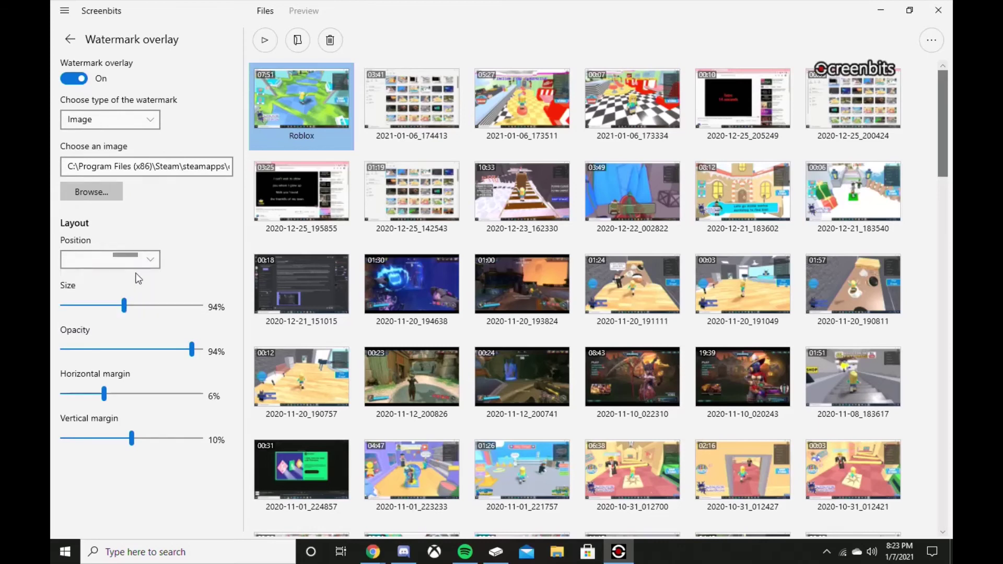
{"action": "left_click", "coordinate": [138, 261]}
{"action": "left_click", "coordinate": [77, 279]}
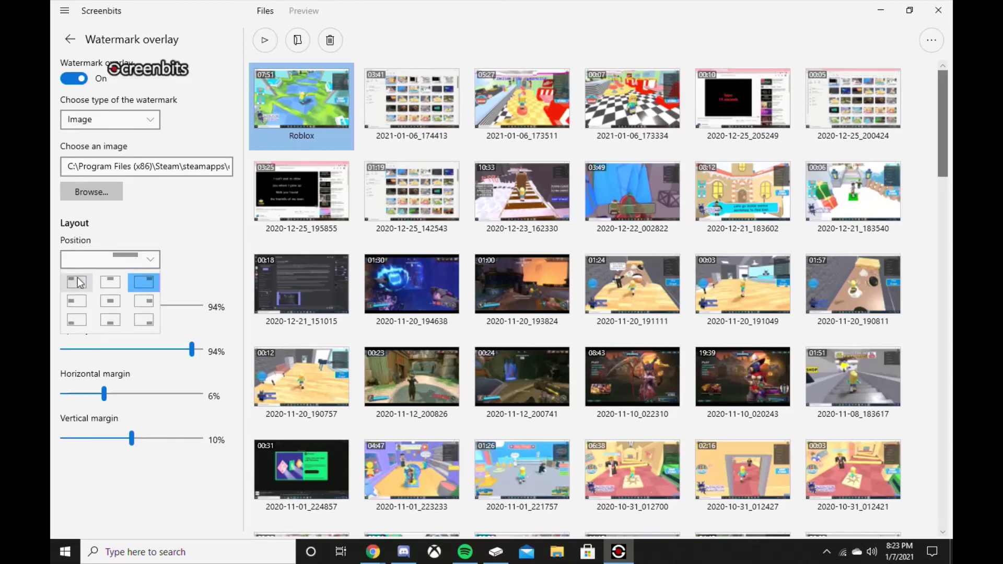
{"action": "left_click", "coordinate": [109, 259]}
{"action": "left_click", "coordinate": [111, 301]}
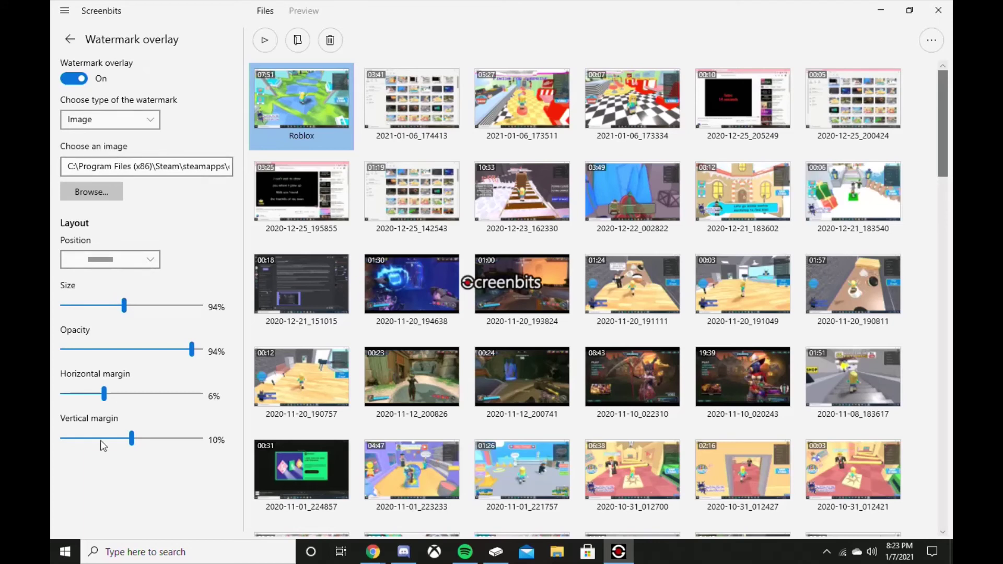
{"action": "left_click", "coordinate": [103, 254]}
{"action": "left_click", "coordinate": [149, 321]}
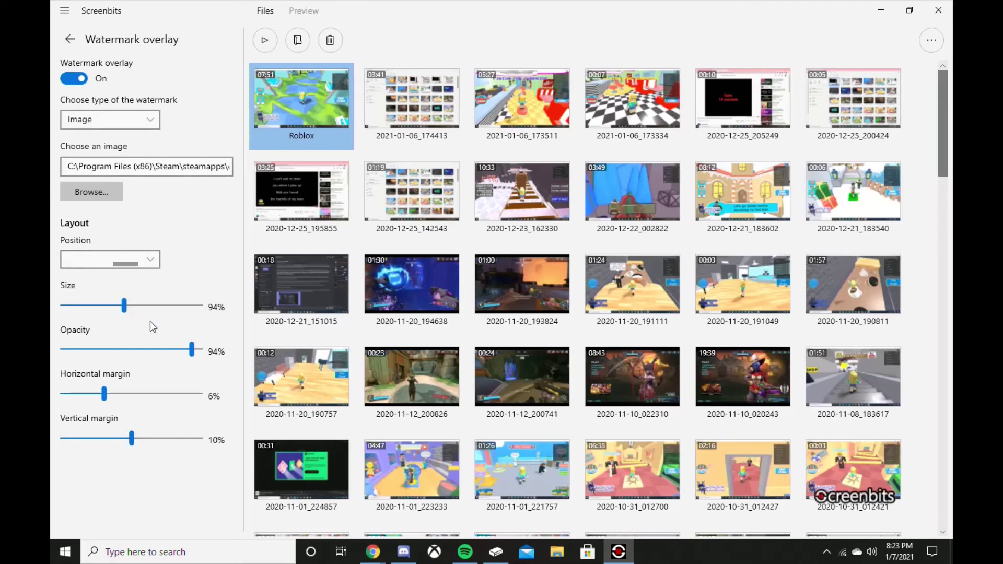
- Set the watermark's size to 102% and horizontal margin to 10%, and leave its settings with the watermark overlay turned off
{"action": "left_click_drag", "start_coordinate": [126, 305], "coordinate": [146, 299]}
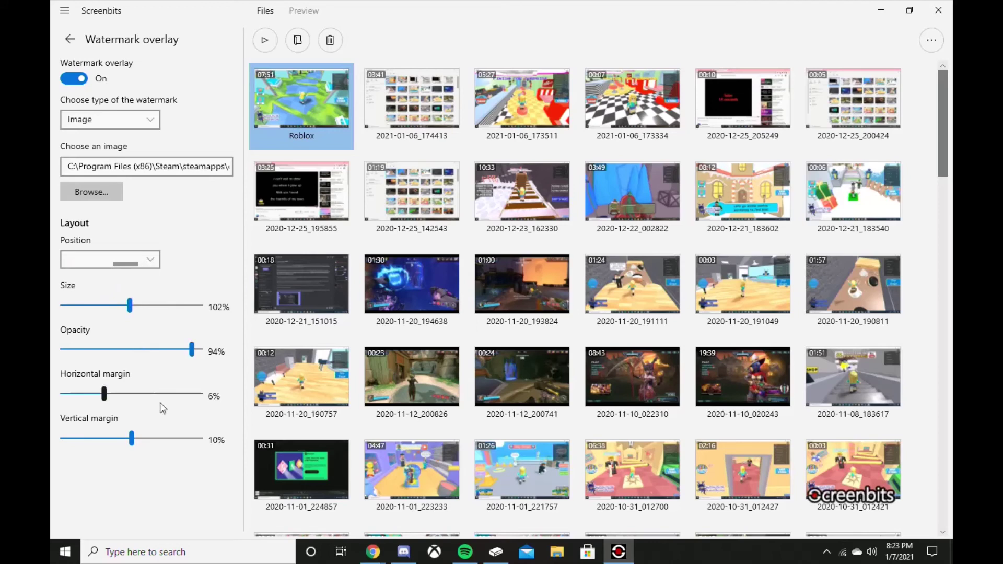
{"action": "left_click_drag", "start_coordinate": [104, 394], "coordinate": [132, 394]}
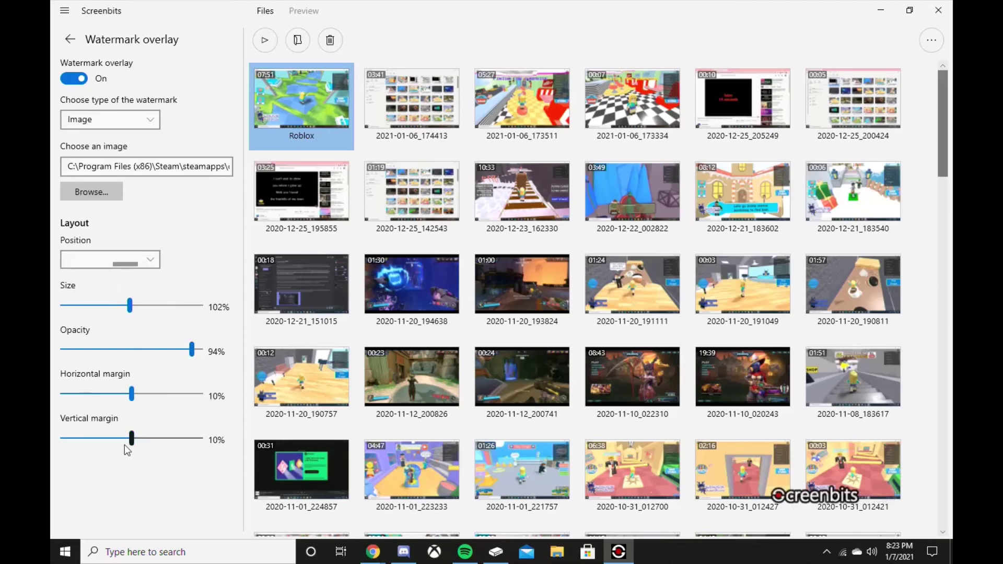
{"action": "left_click", "coordinate": [74, 78]}
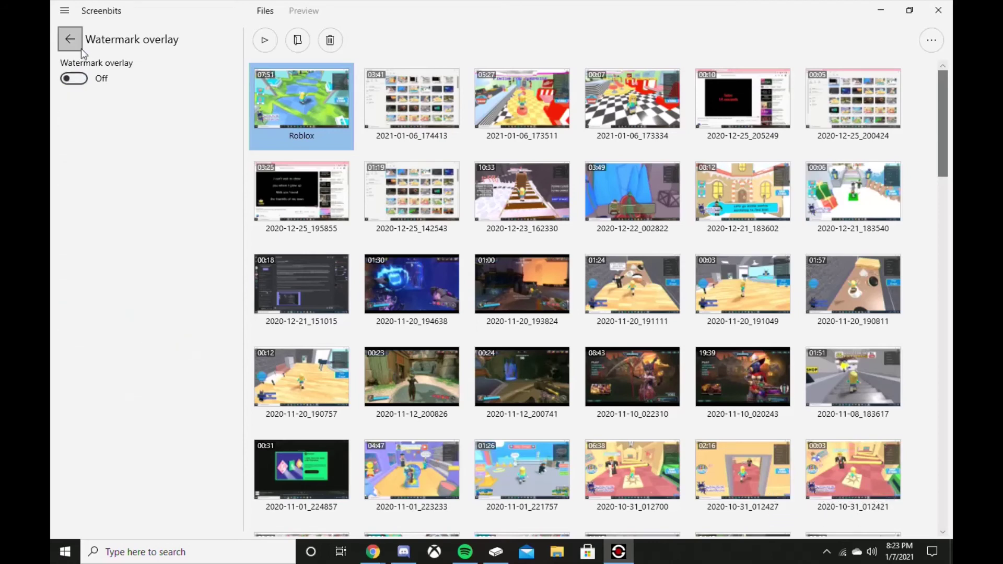
{"action": "left_click", "coordinate": [81, 49]}
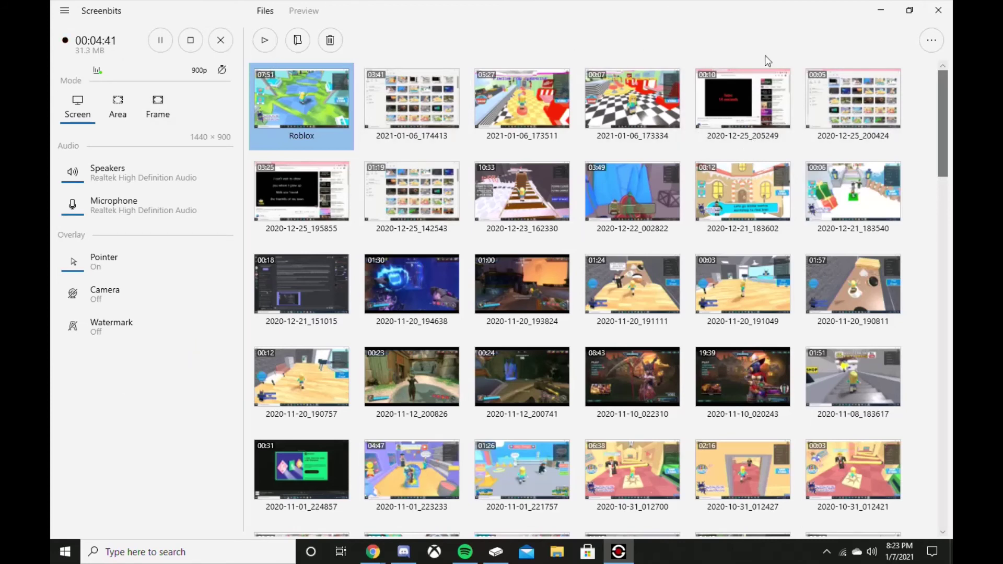
- Shrink the recorder window to put the Roblox recording from the file list onto the desktop, and maximize the window again
{"action": "left_click", "coordinate": [903, 6]}
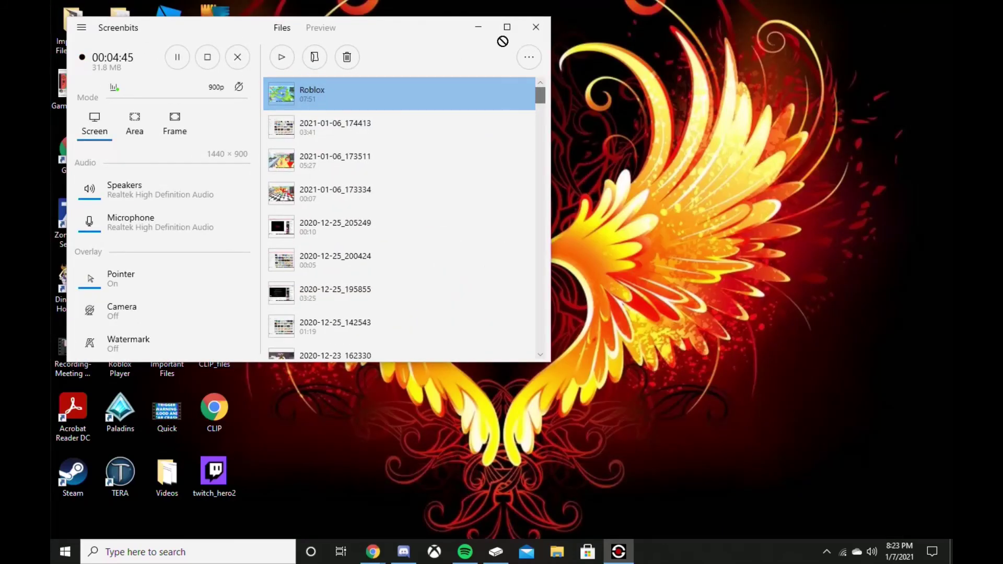
{"action": "left_click_drag", "start_coordinate": [503, 41], "coordinate": [734, 86]}
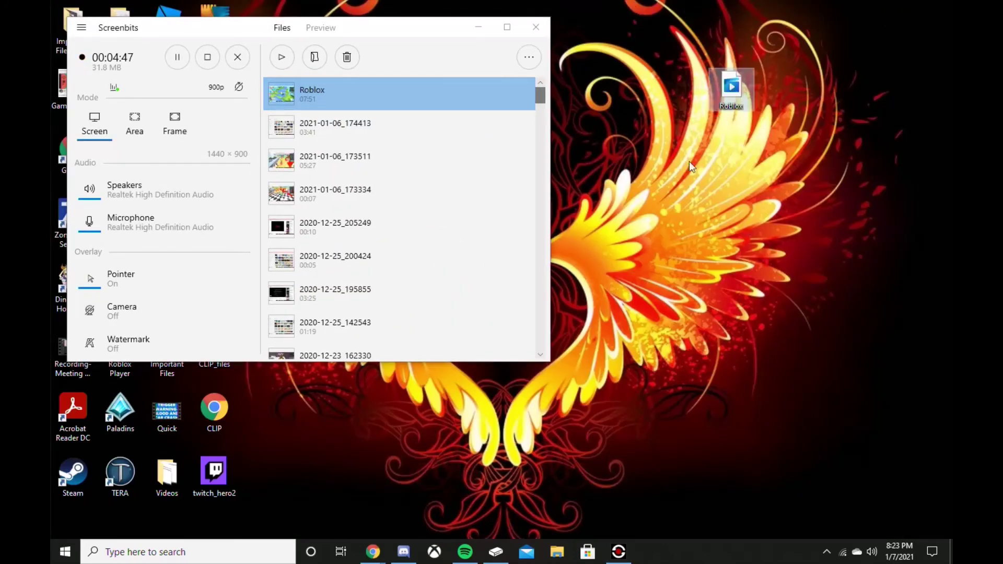
{"action": "left_click", "coordinate": [507, 27]}
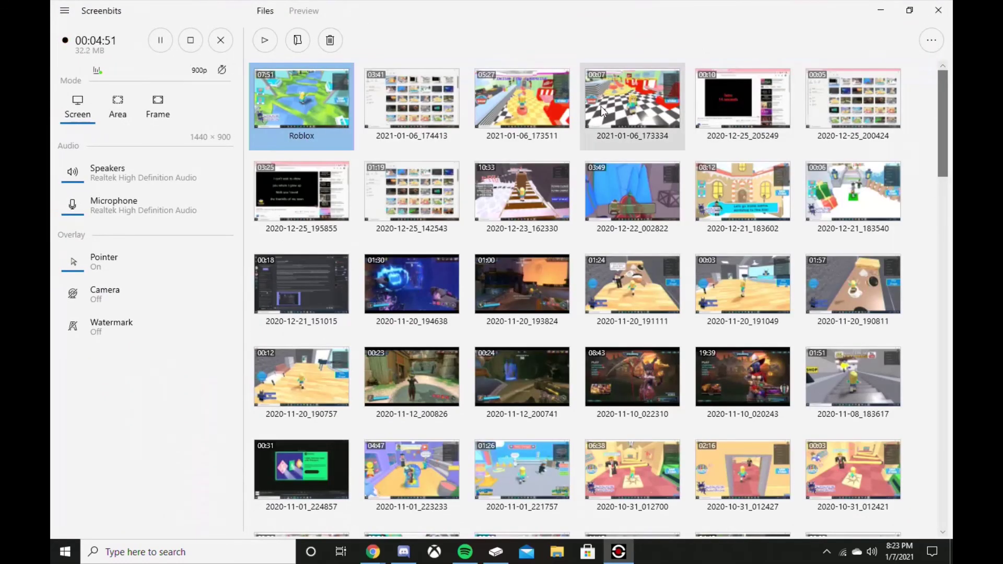